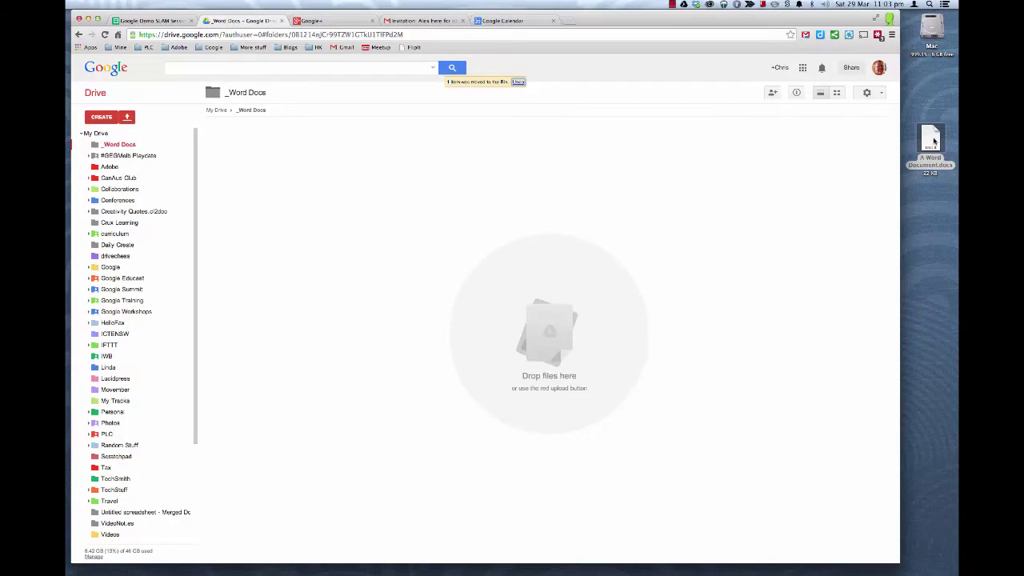
# - Upload A Word Document.docx into the _Word Docs folder as an unconverted Word file
pyautogui.moveTo(933, 140); pyautogui.dragTo(560, 312)
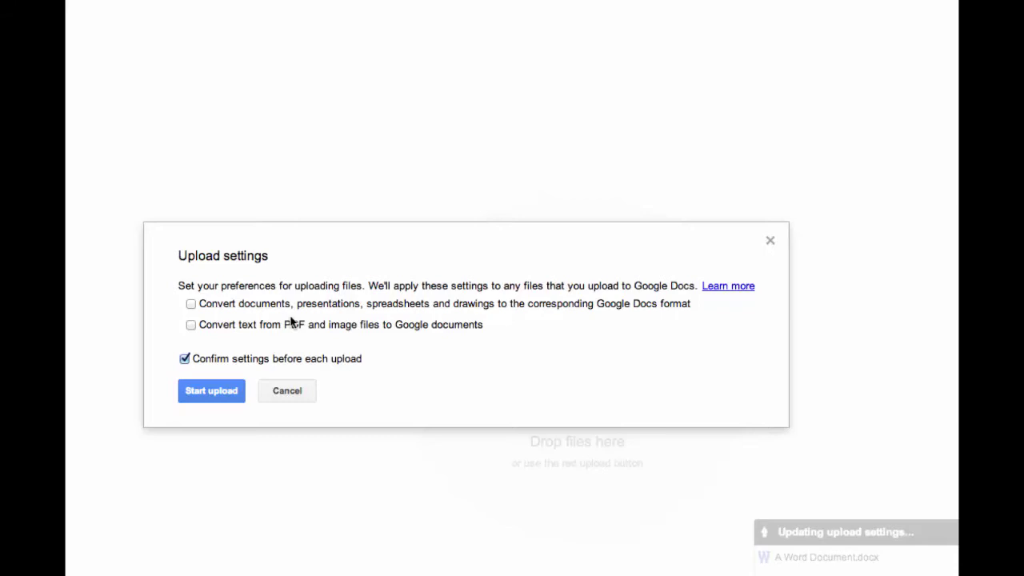
pyautogui.click(222, 396)
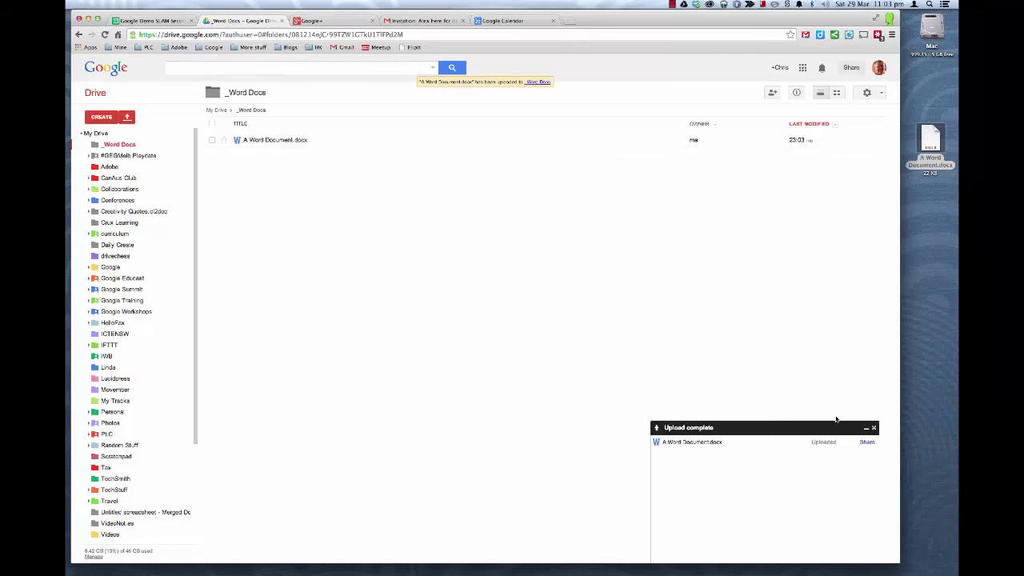
# - Preview A Word Document.docx showing 'This is a Word Document', dismissing the download prompt and blank tab
pyautogui.click(874, 429)
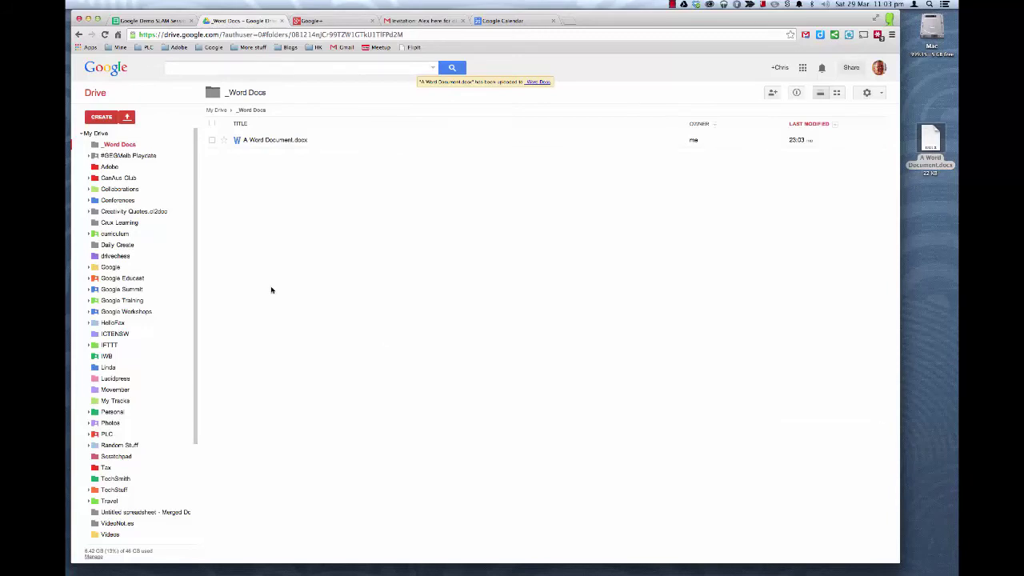
pyautogui.click(265, 142)
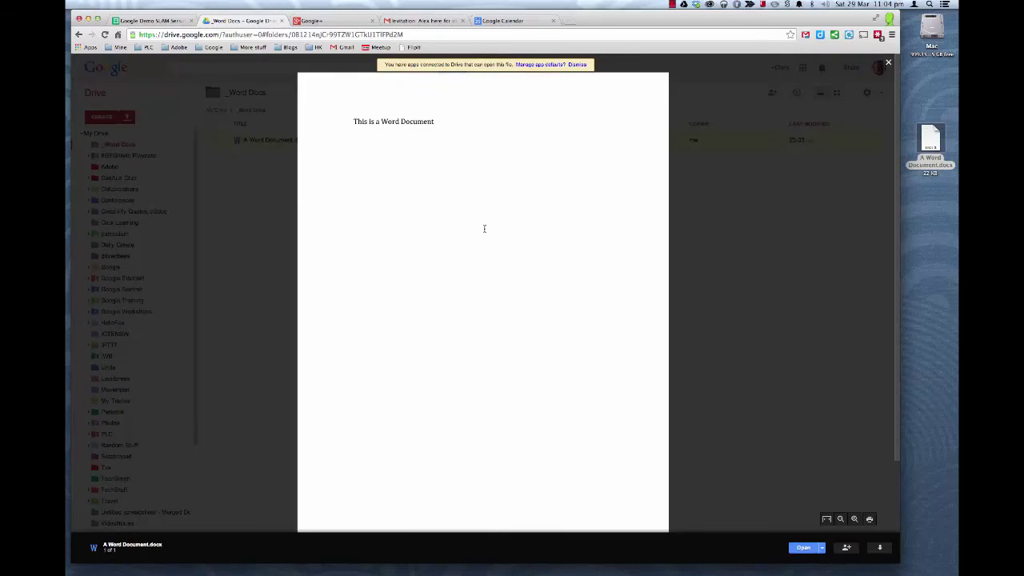
pyautogui.moveTo(436, 122); pyautogui.dragTo(381, 121)
pyautogui.click(370, 121)
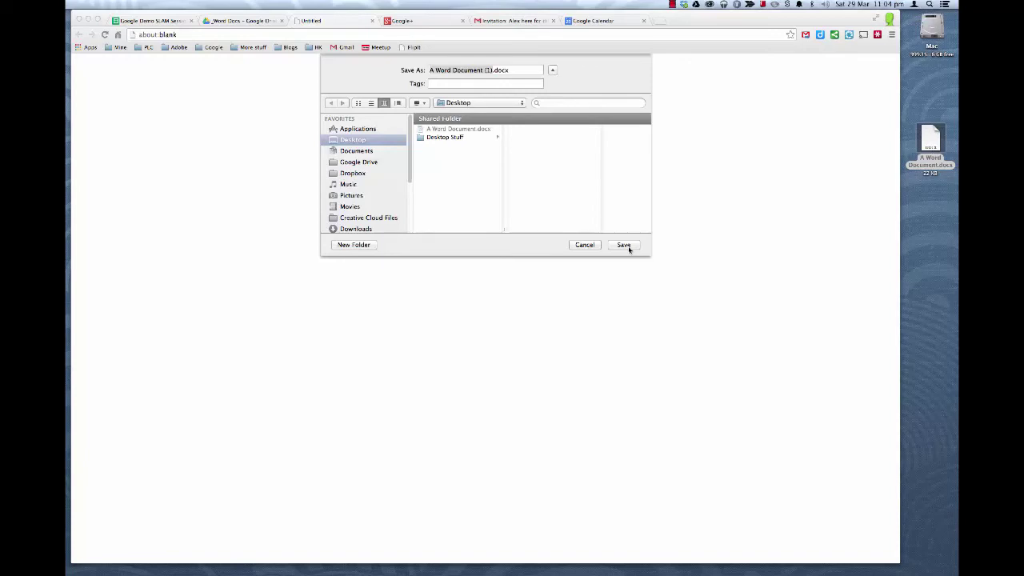
pyautogui.click(585, 245)
pyautogui.click(372, 20)
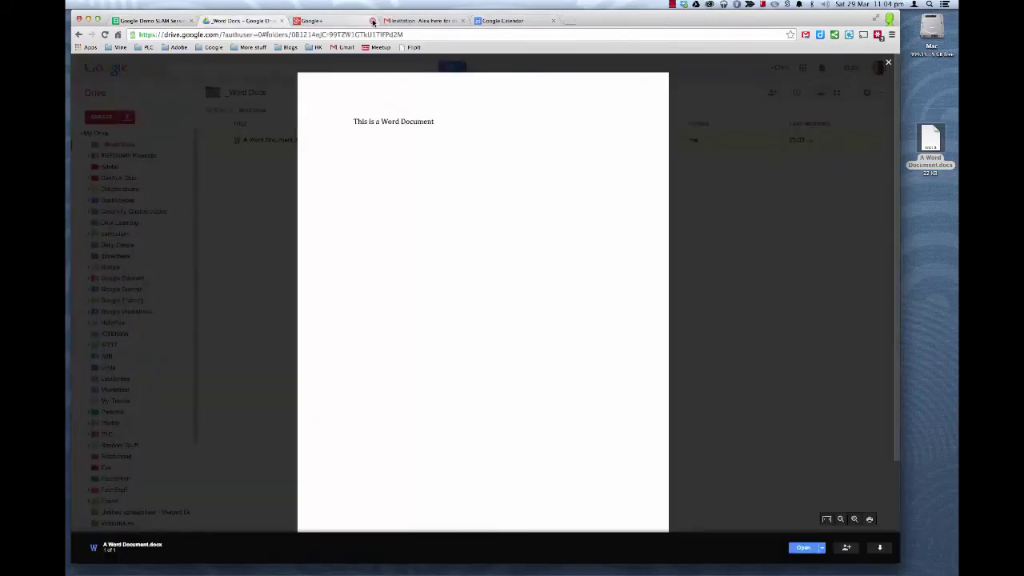
# - Close the preview and open the local Google Drive folder from the menu bar app
pyautogui.click(889, 62)
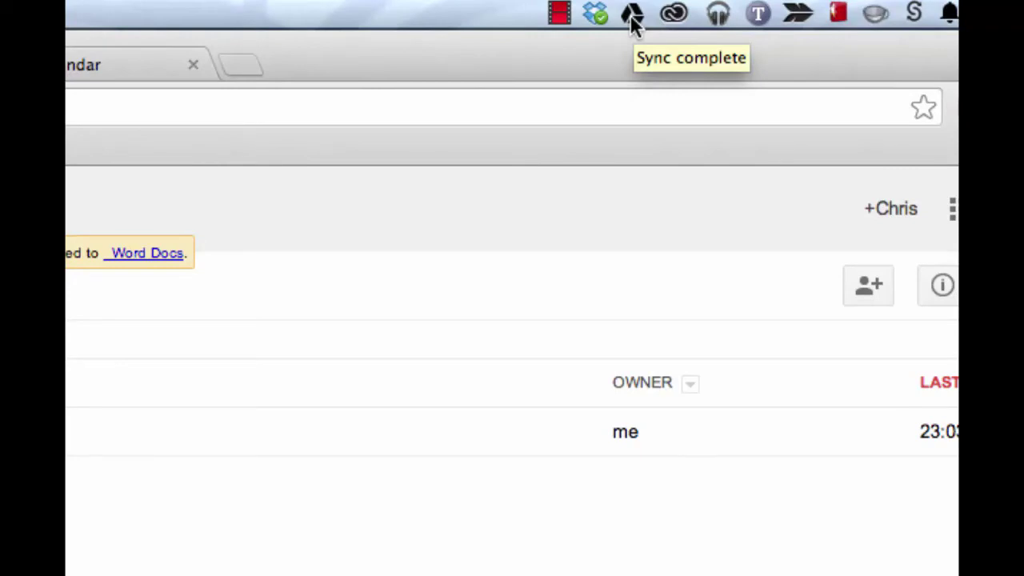
pyautogui.click(632, 14)
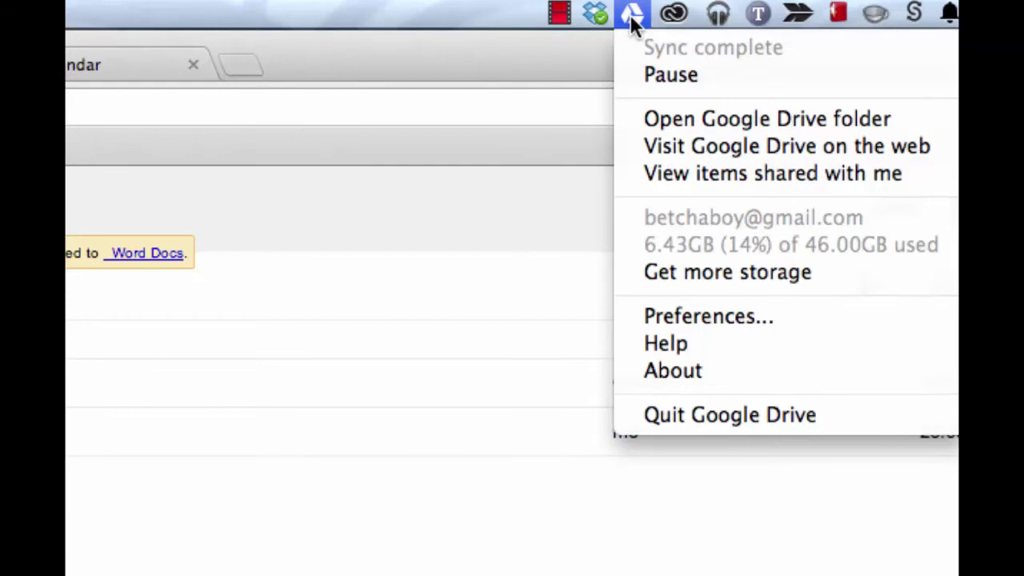
pyautogui.click(693, 125)
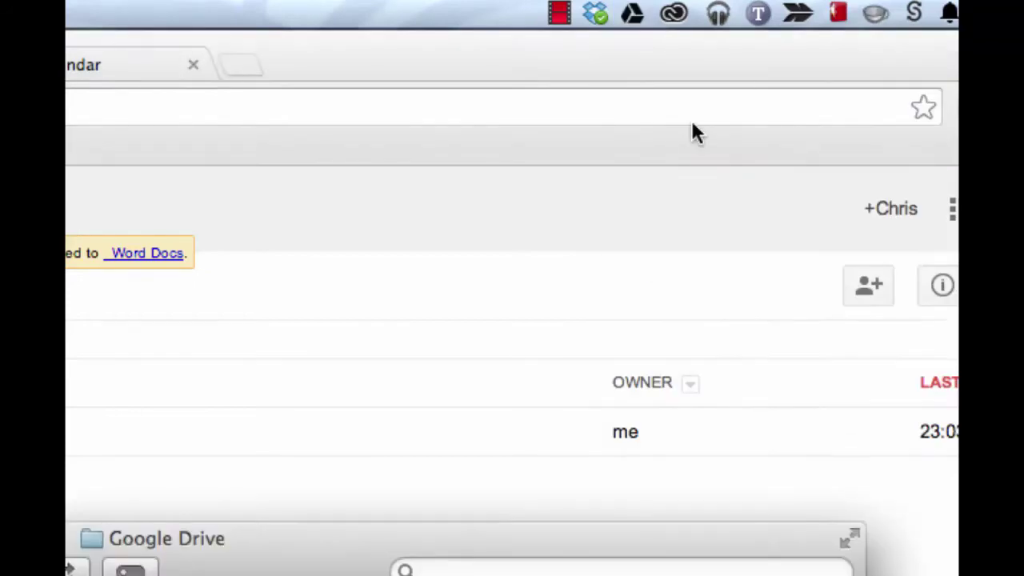
# - Reposition the Finder window and open the synced _Word Docs folder showing A Word Document.docx
pyautogui.moveTo(359, 546); pyautogui.dragTo(344, 422)
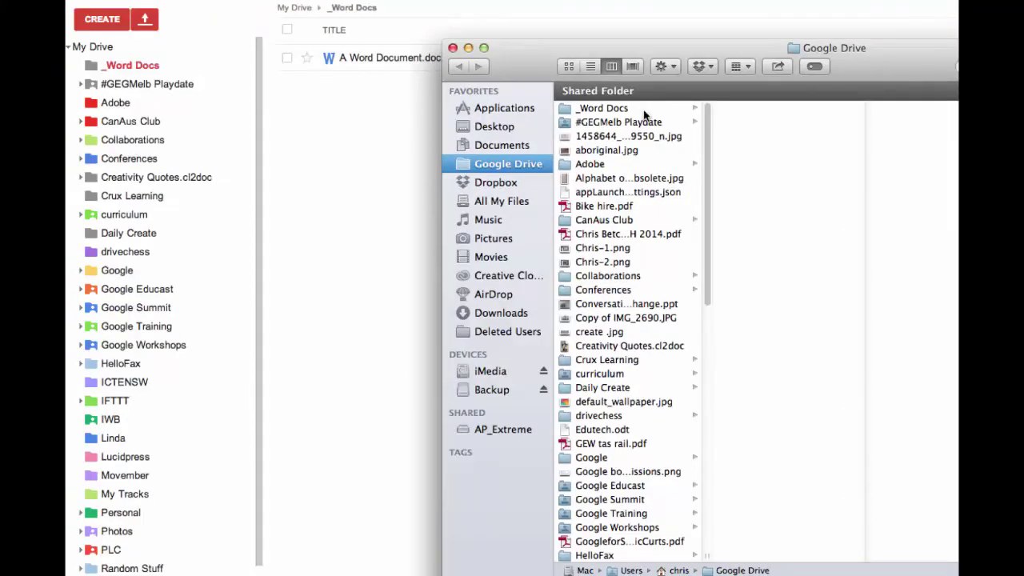
pyautogui.moveTo(540, 70); pyautogui.dragTo(379, 78)
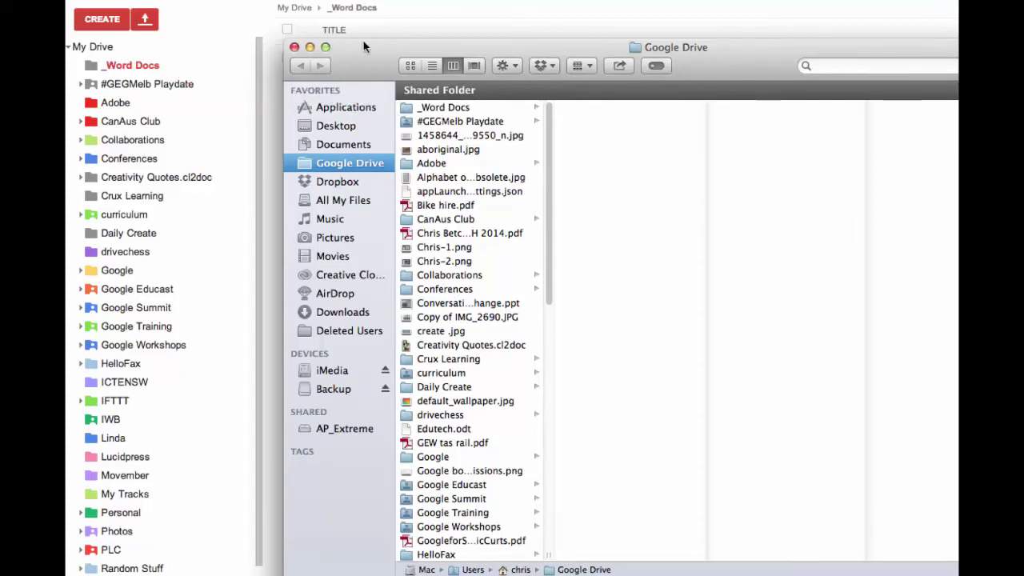
pyautogui.moveTo(363, 46); pyautogui.dragTo(376, 115)
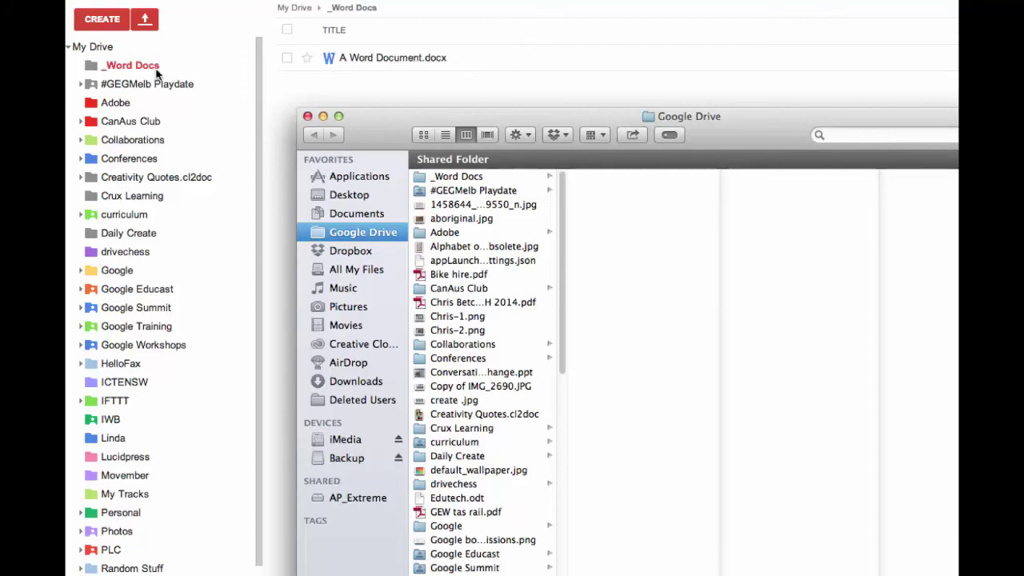
pyautogui.click(459, 177)
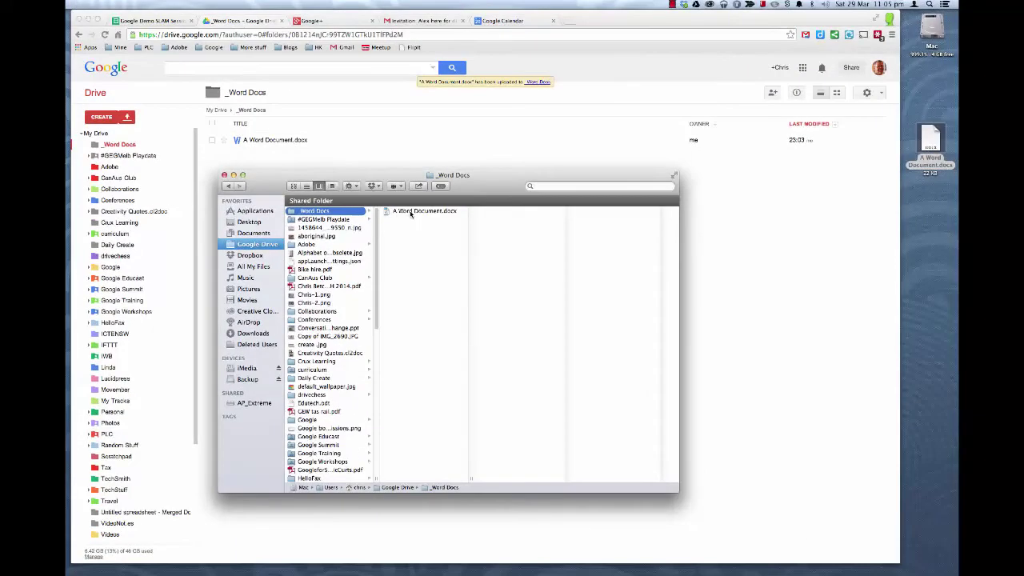
# - Add the line 'A change' to A Word Document.docx in Word and save it on closing
pyautogui.doubleClick(410, 212)
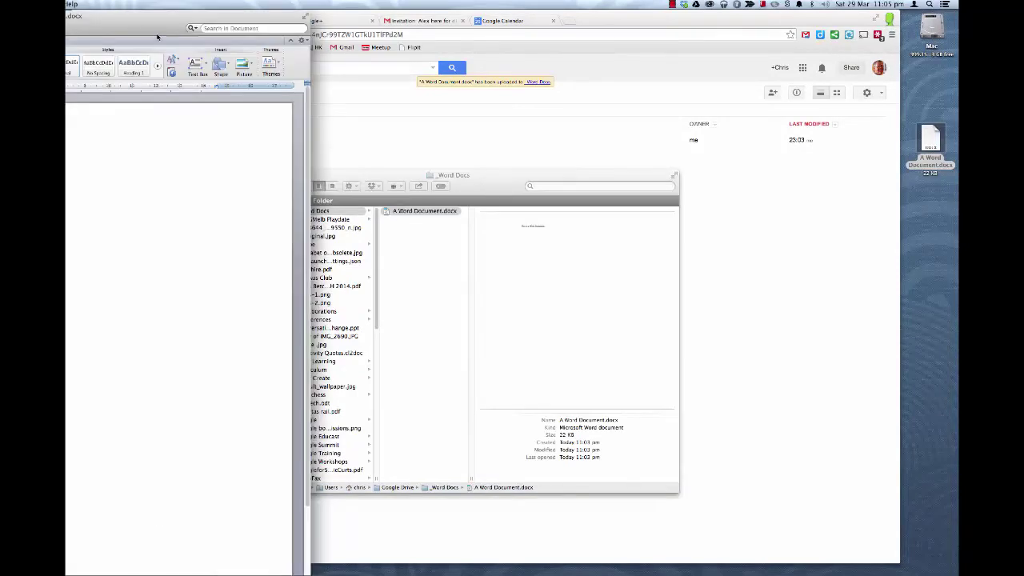
pyautogui.moveTo(511, 82); pyautogui.dragTo(548, 36)
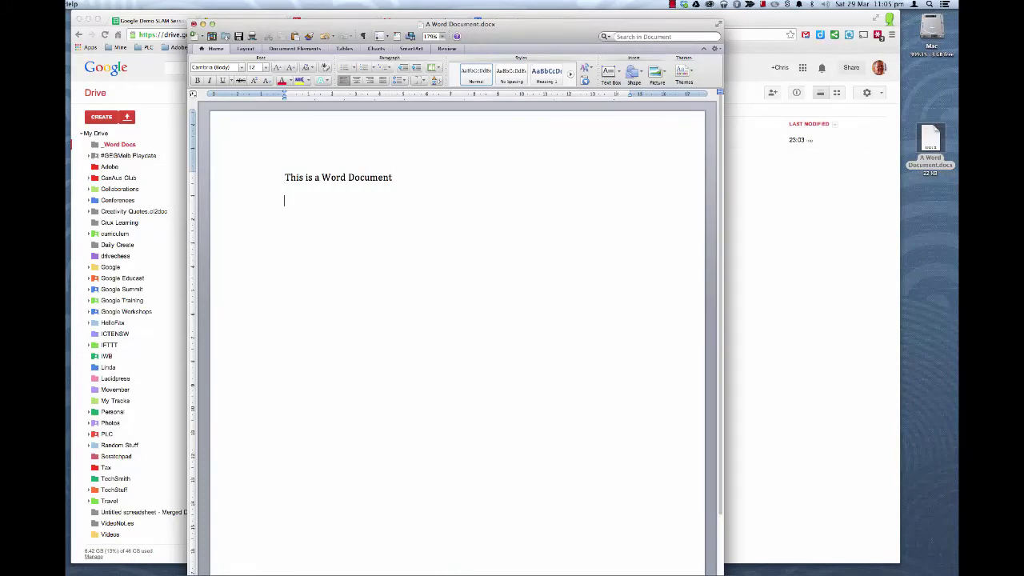
pyautogui.write('A chmag')
pyautogui.click(193, 24)
pyautogui.click(529, 87)
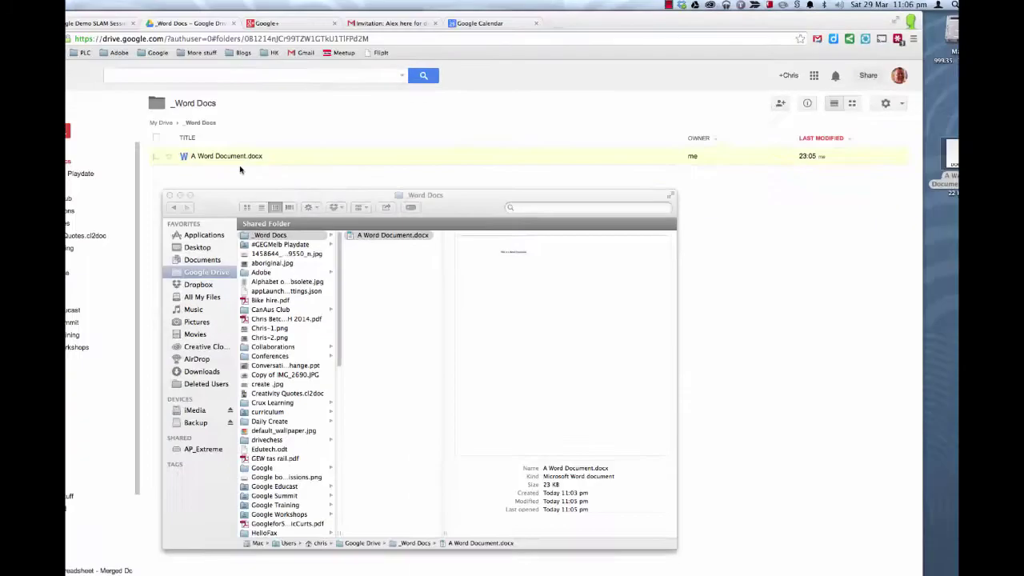
pyautogui.moveTo(331, 173); pyautogui.dragTo(587, 207)
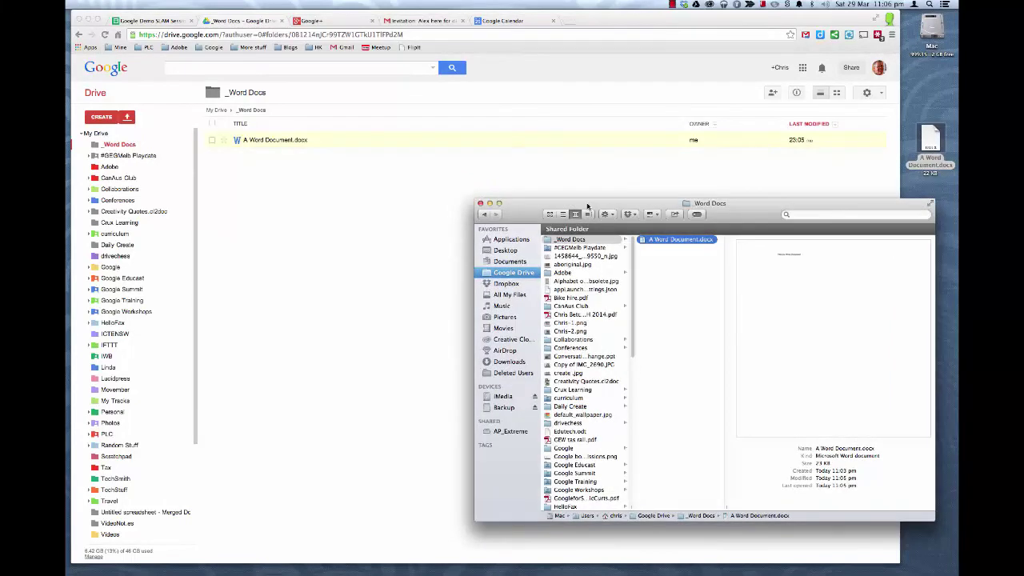
pyautogui.click(308, 159)
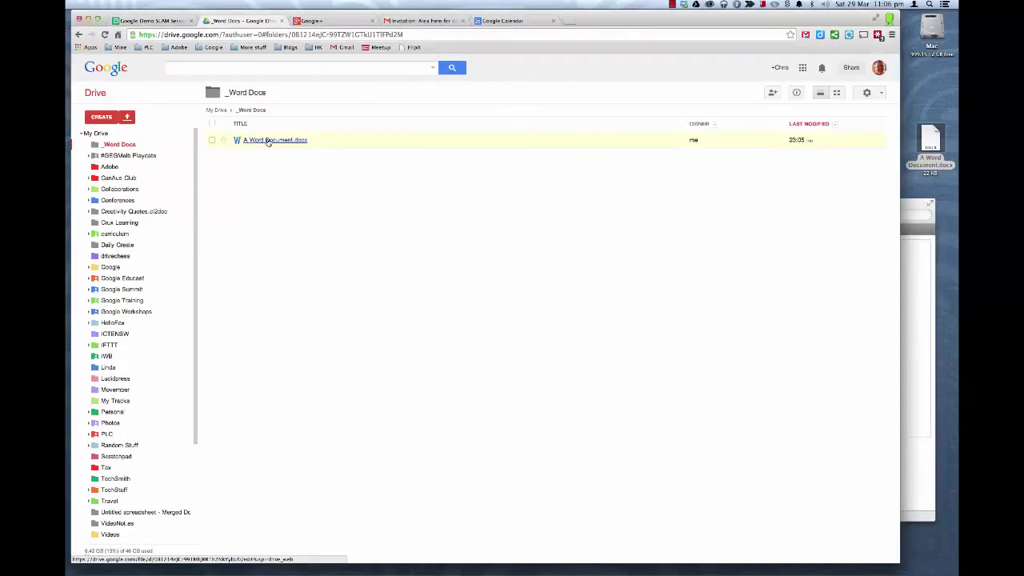
pyautogui.click(269, 142)
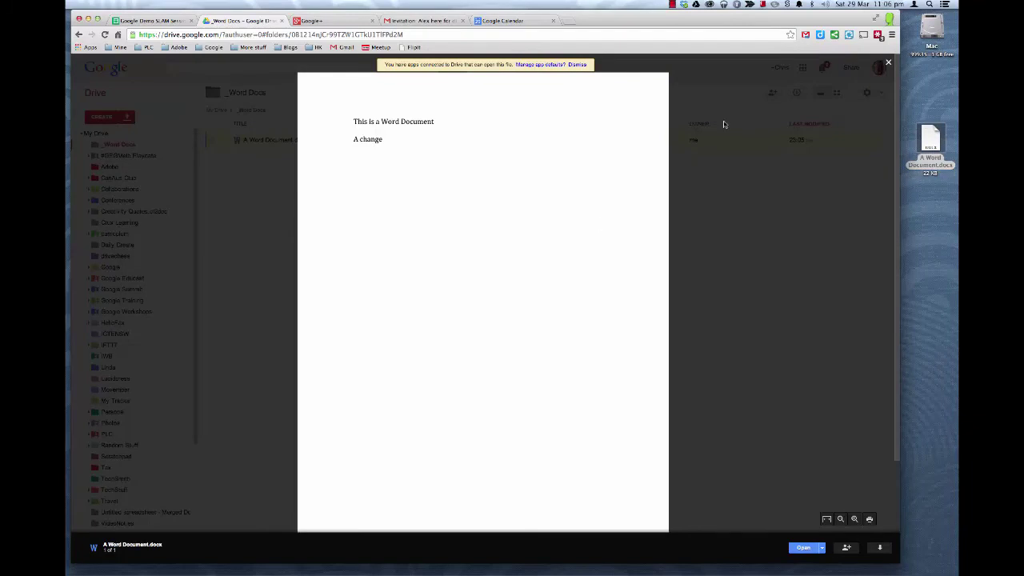
pyautogui.click(888, 63)
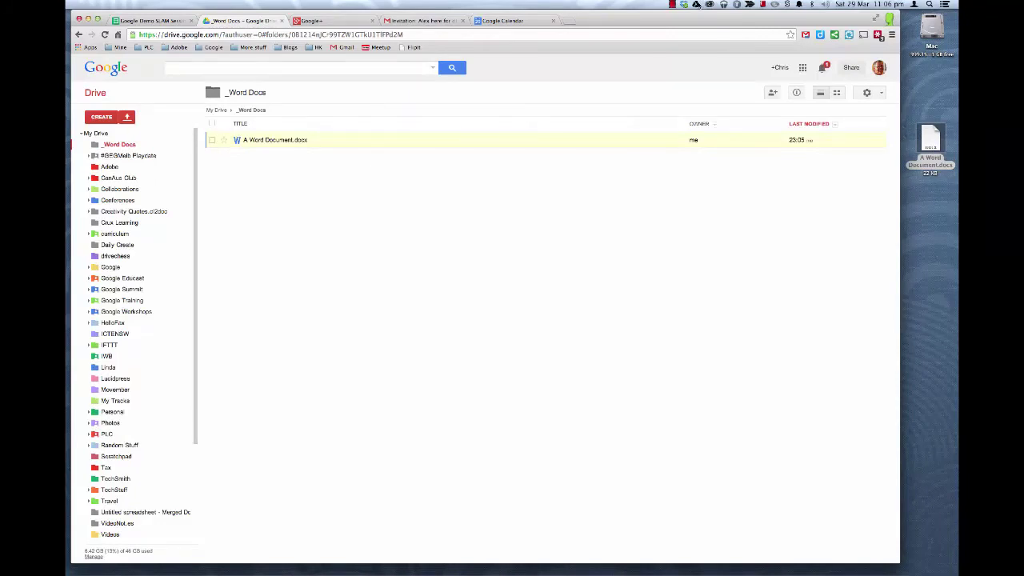
pyautogui.click(696, 4)
pyautogui.click(739, 38)
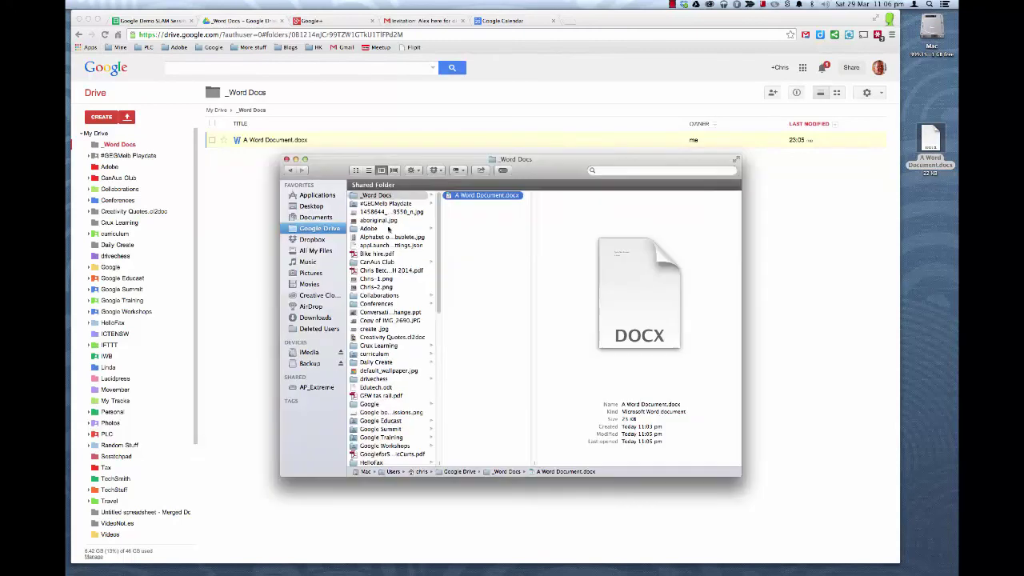
# - Add the line 'Another change' to the synced document in Word and save it
pyautogui.doubleClick(484, 196)
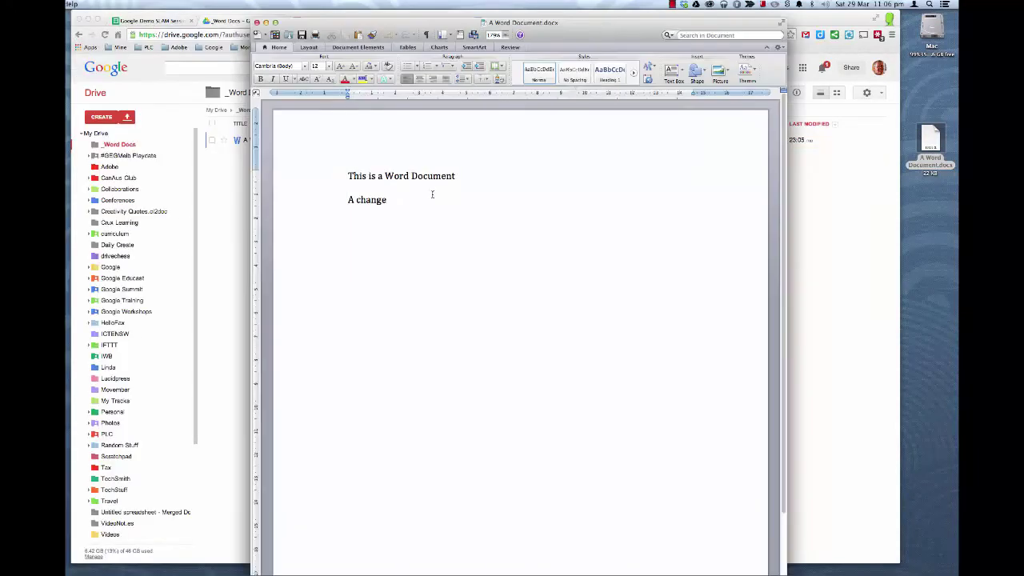
pyautogui.click(421, 206)
pyautogui.write('A')
pyautogui.write('nother')
pyautogui.write('change')
pyautogui.click(256, 23)
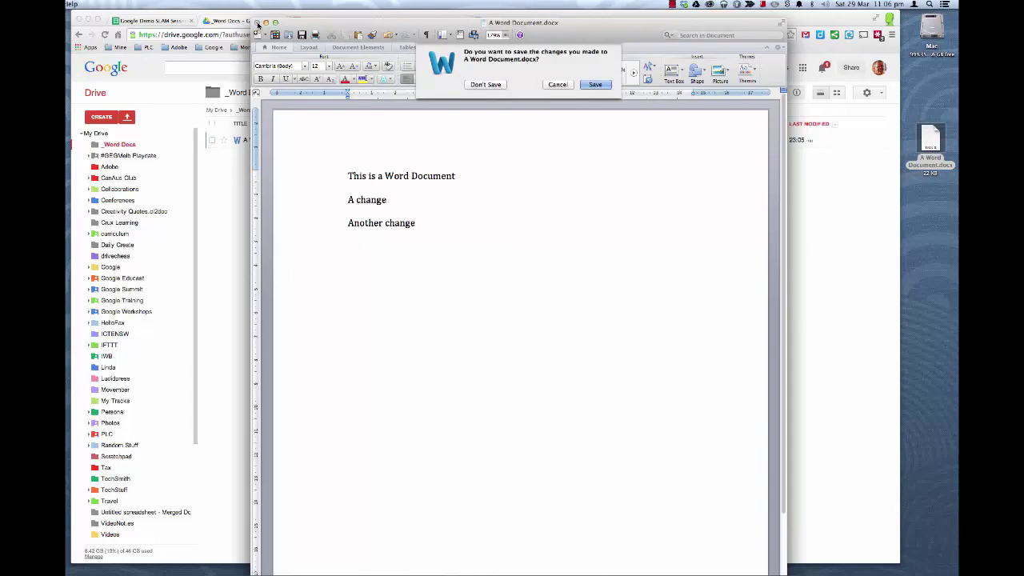
pyautogui.click(595, 85)
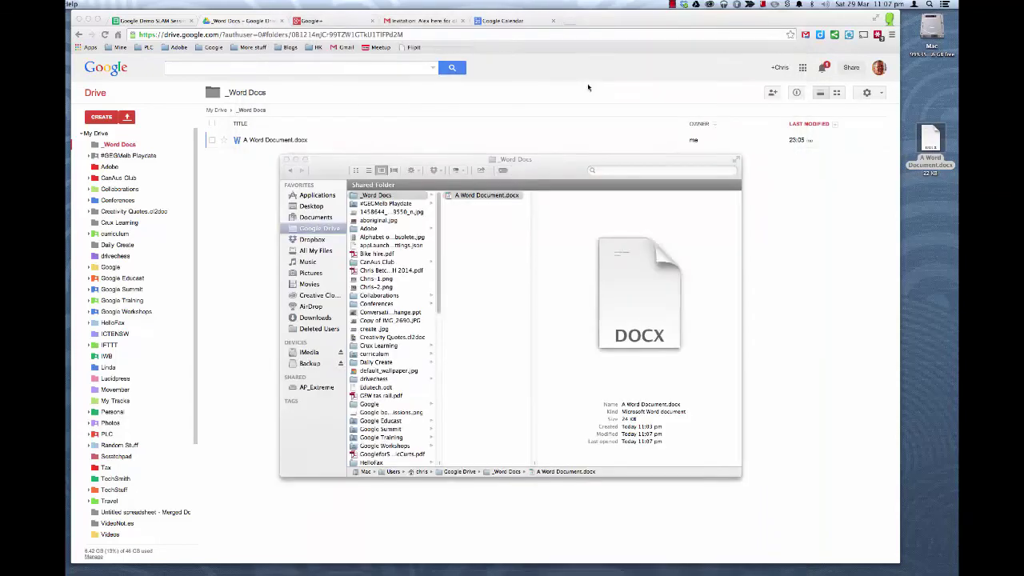
# - Reopen the document, add 'One more change' on a new line, and save it
pyautogui.click(470, 199)
pyautogui.doubleClick(471, 200)
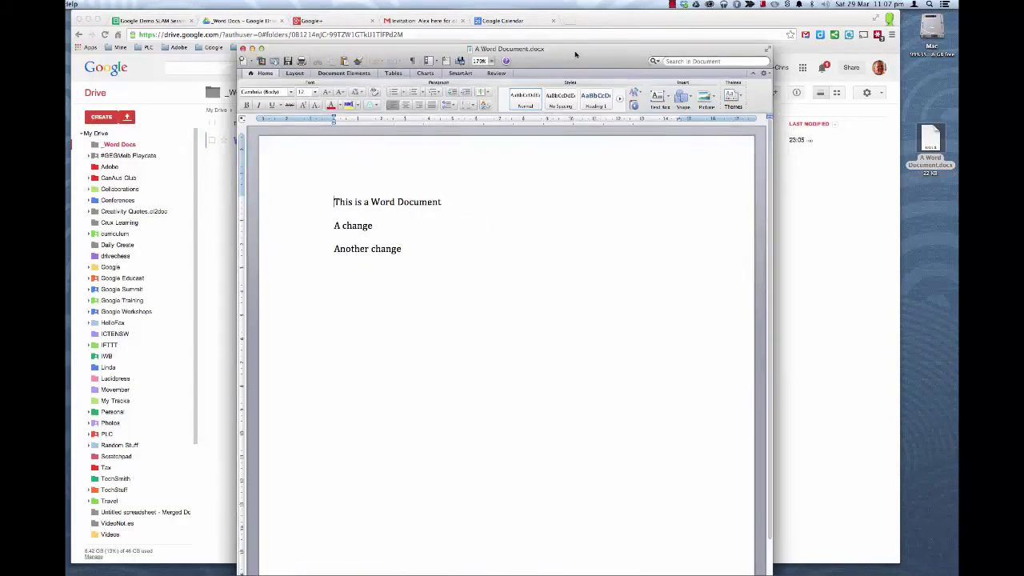
pyautogui.click(418, 244)
pyautogui.press('Return')
pyautogui.write('O')
pyautogui.write('ne more chan')
pyautogui.write('ge')
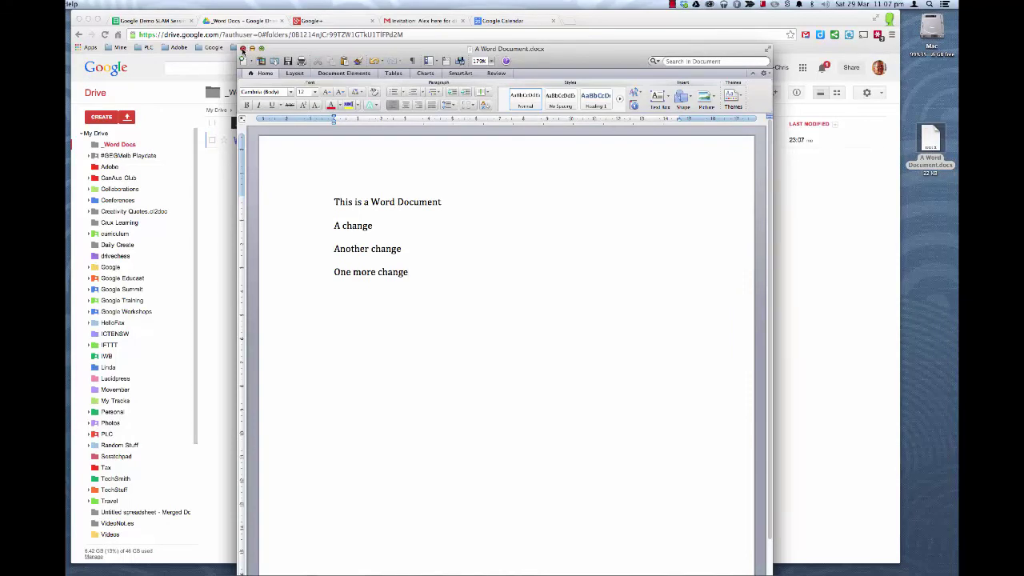
pyautogui.click(242, 49)
pyautogui.click(483, 111)
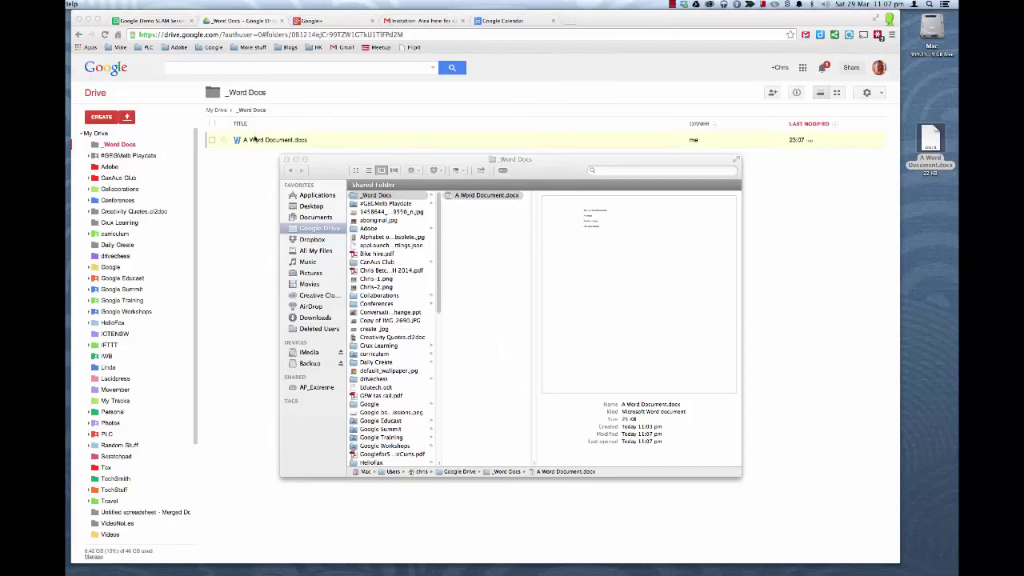
# - Open Manage revisions for A Word Document.docx in Drive, listing the 23:07 revision as current
pyautogui.click(287, 160)
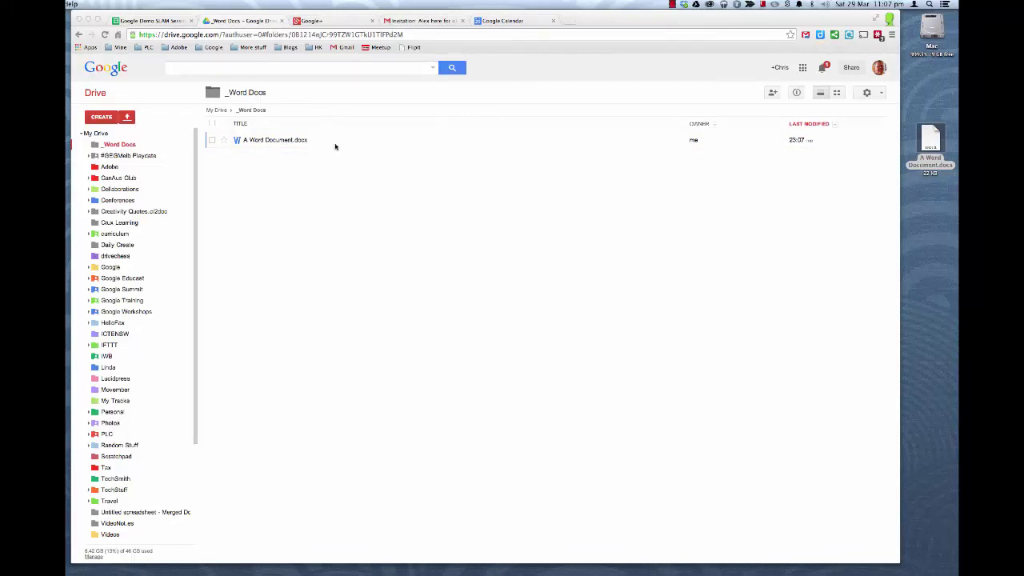
pyautogui.click(327, 164)
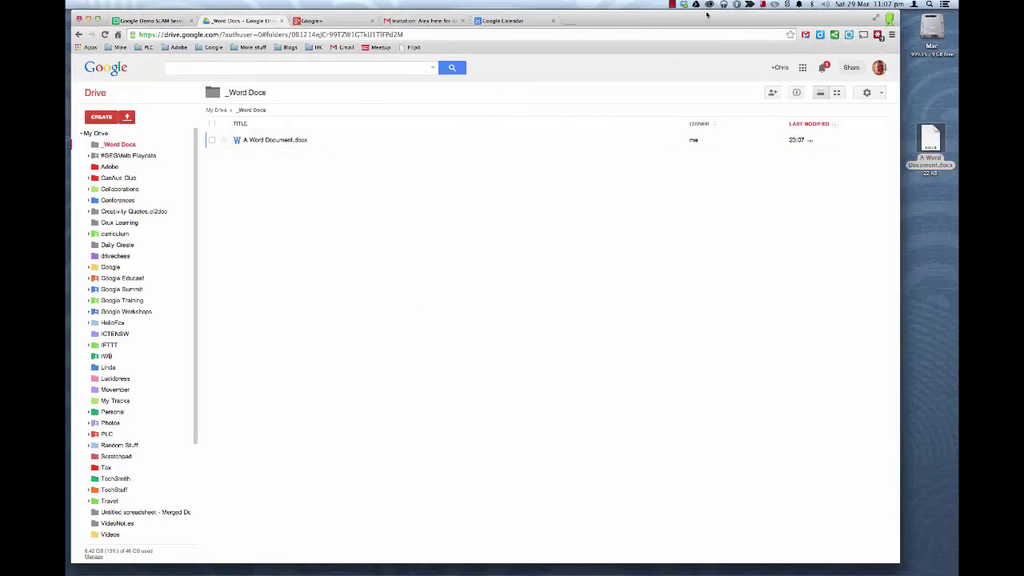
pyautogui.click(213, 141)
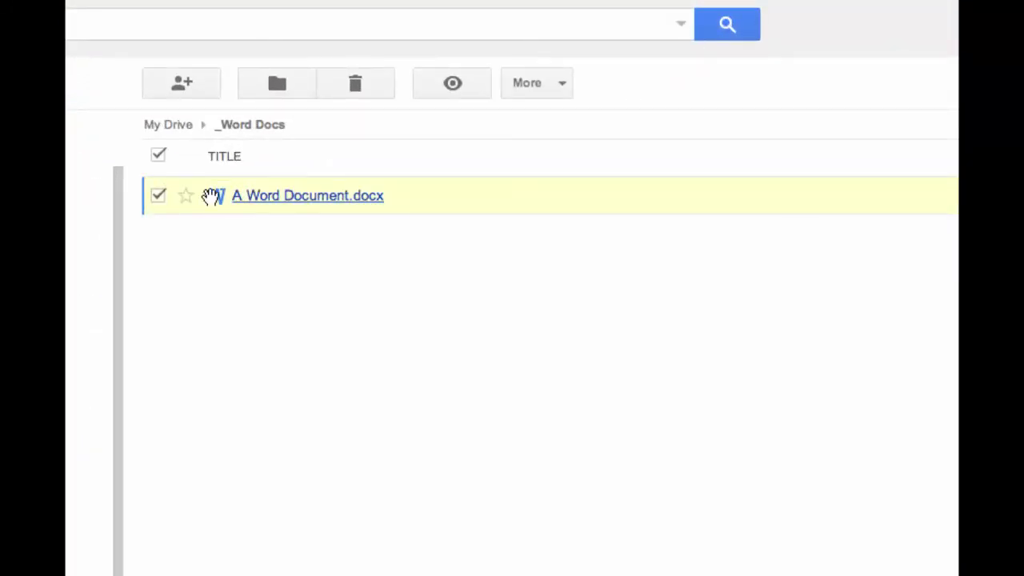
pyautogui.click(563, 86)
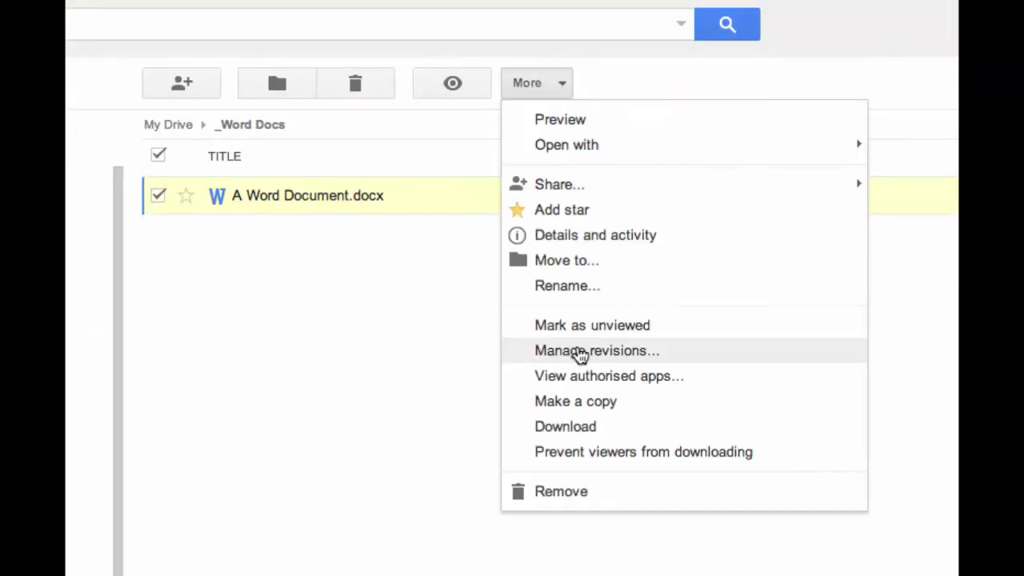
pyautogui.click(618, 353)
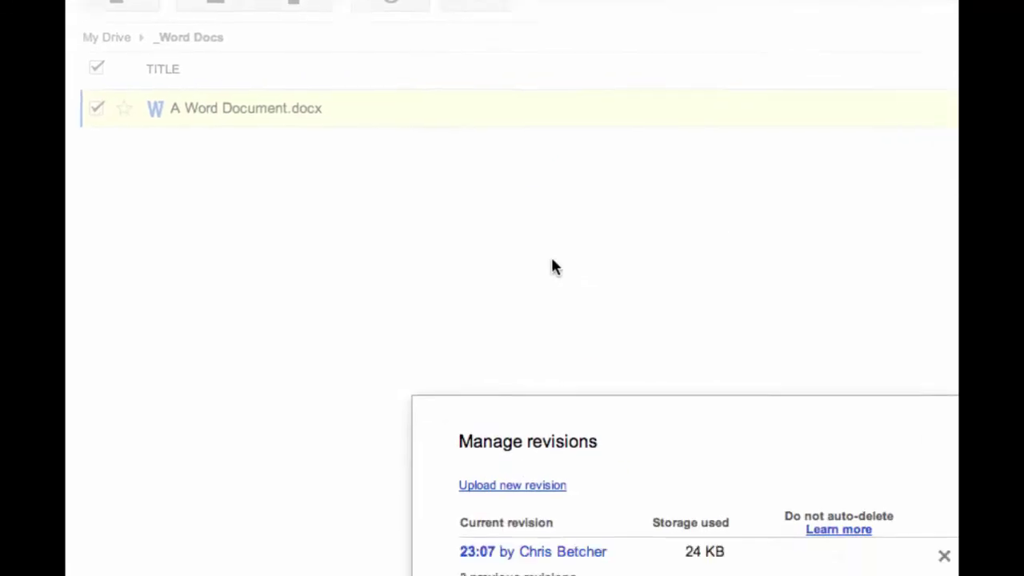